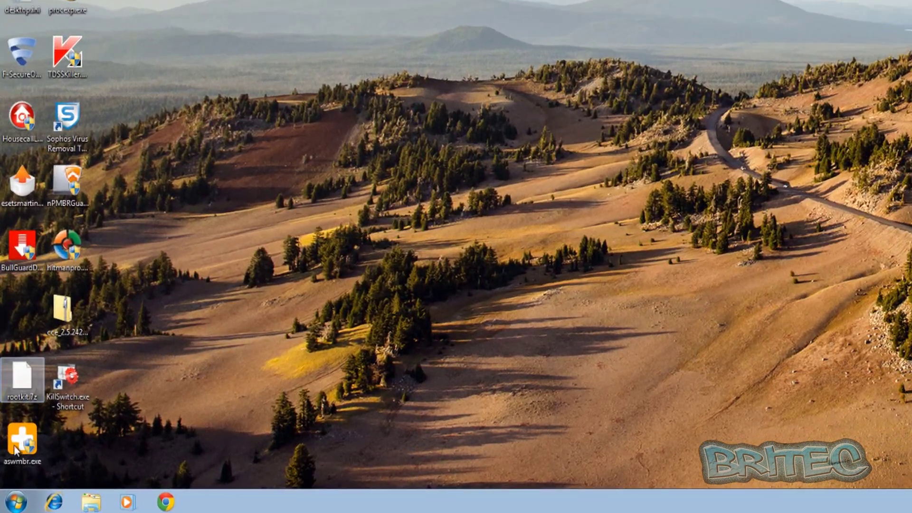
# Search the Start menu for gpedit.msc and launch it.
pyautogui.click(16, 504)
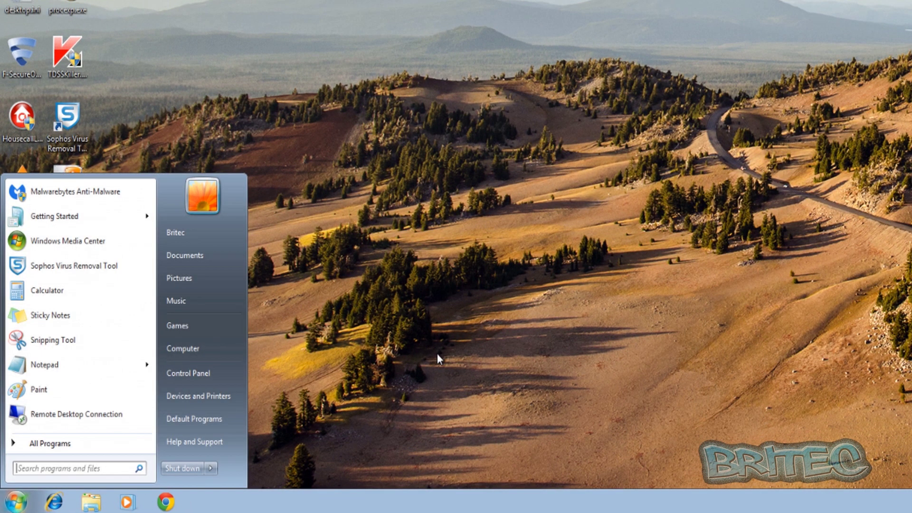
pyautogui.write('gped')
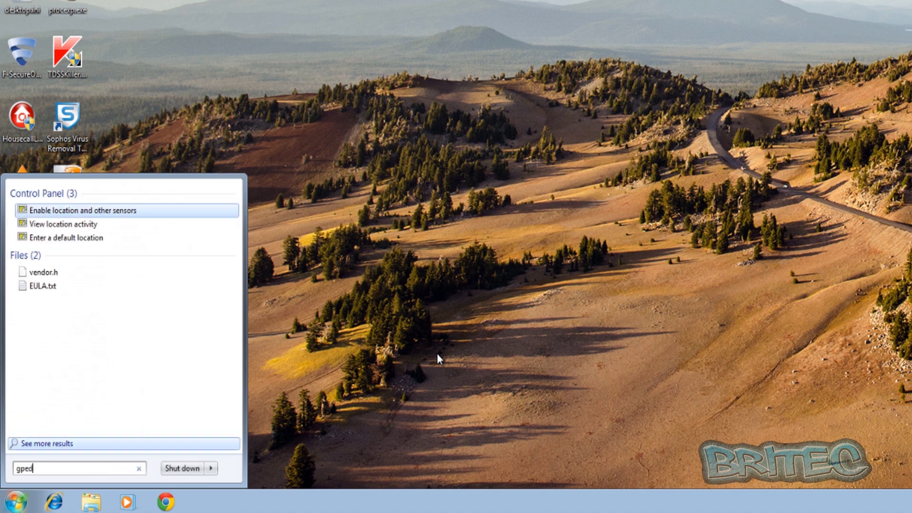
pyautogui.write('it.msc')
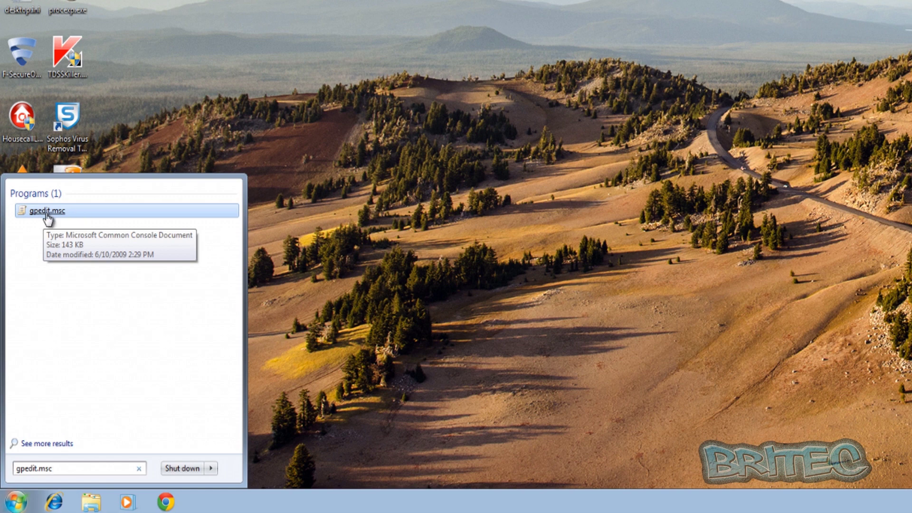
pyautogui.click(47, 215)
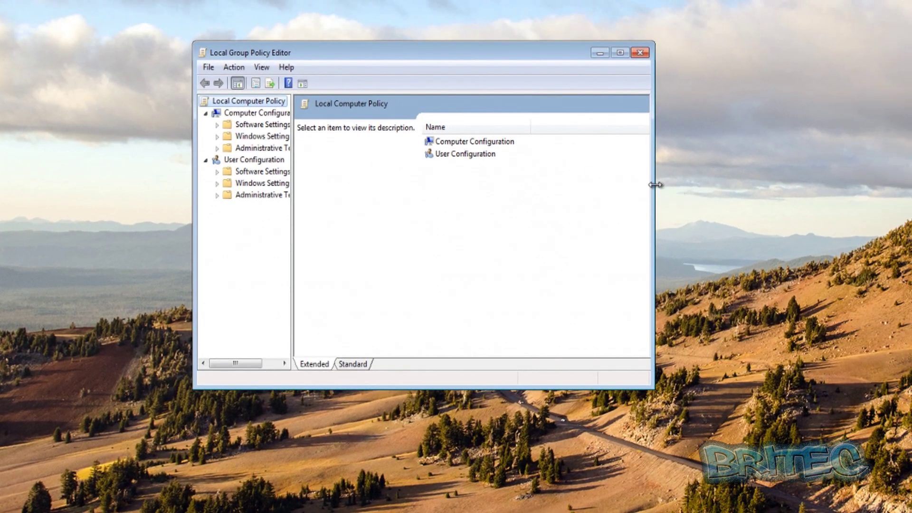
# Enlarge the editor and its tree pane, then open Computer Configuration > Windows Settings > Security Settings.
pyautogui.moveTo(772, 195); pyautogui.dragTo(786, 195)
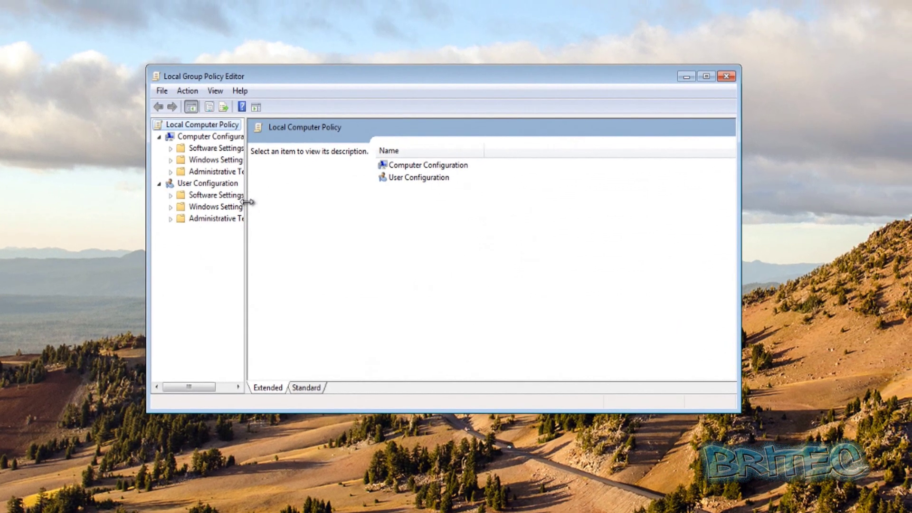
pyautogui.moveTo(256, 198); pyautogui.dragTo(288, 209)
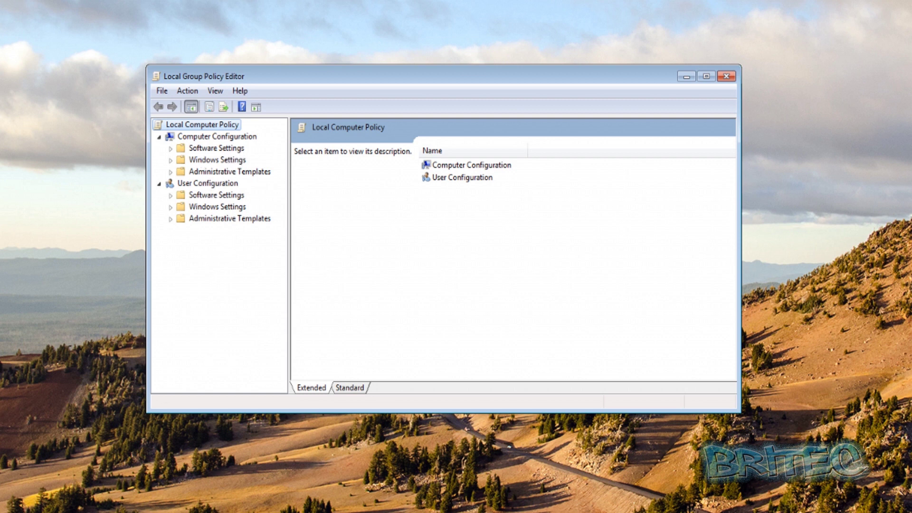
pyautogui.click(211, 162)
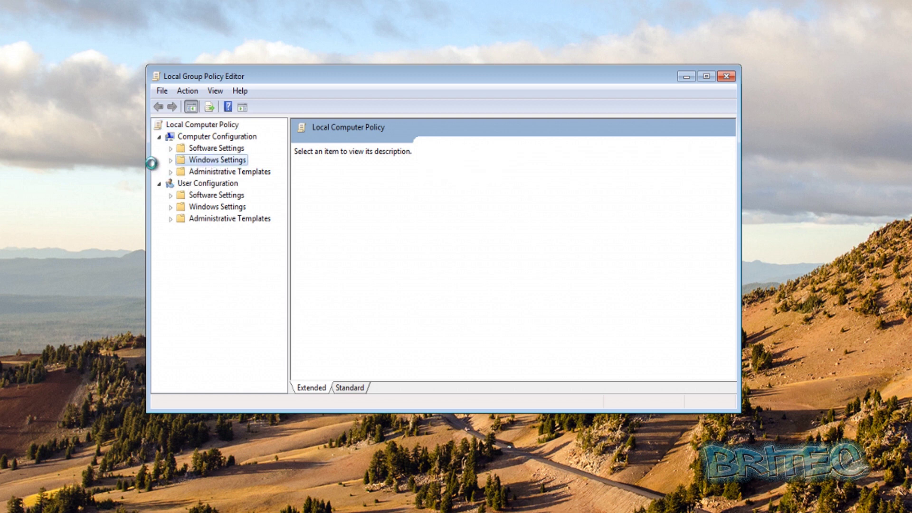
pyautogui.click(206, 138)
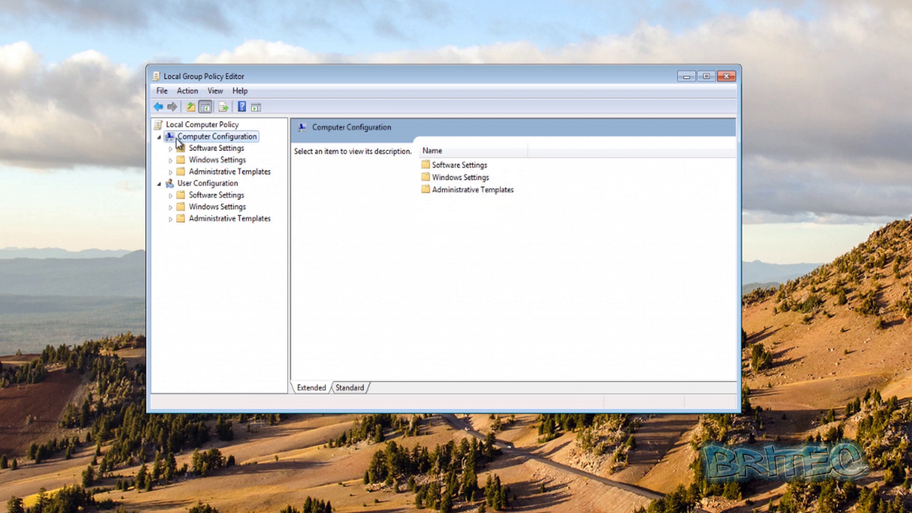
pyautogui.click(203, 185)
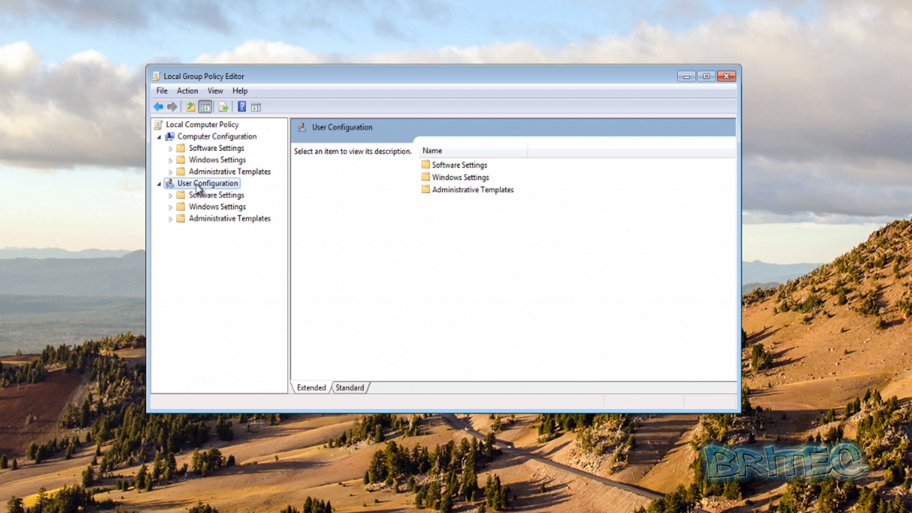
pyautogui.click(205, 138)
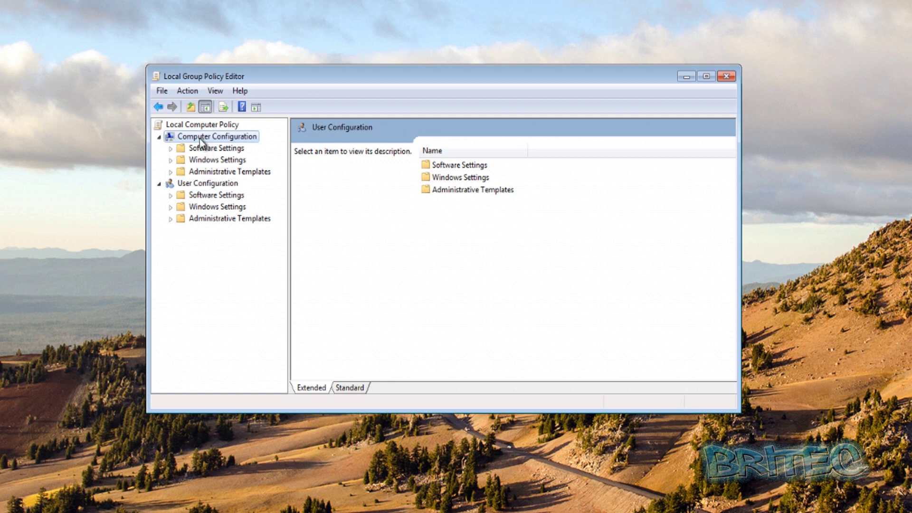
pyautogui.click(194, 162)
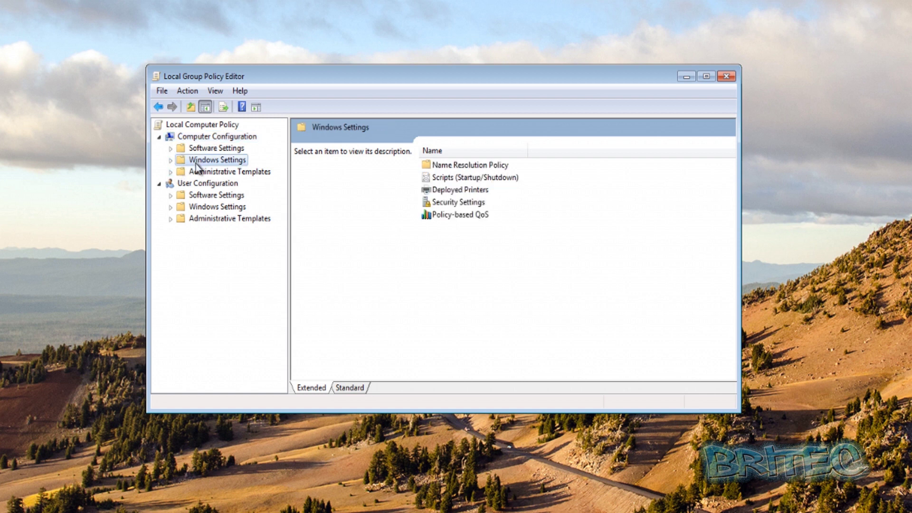
pyautogui.click(171, 161)
pyautogui.click(202, 208)
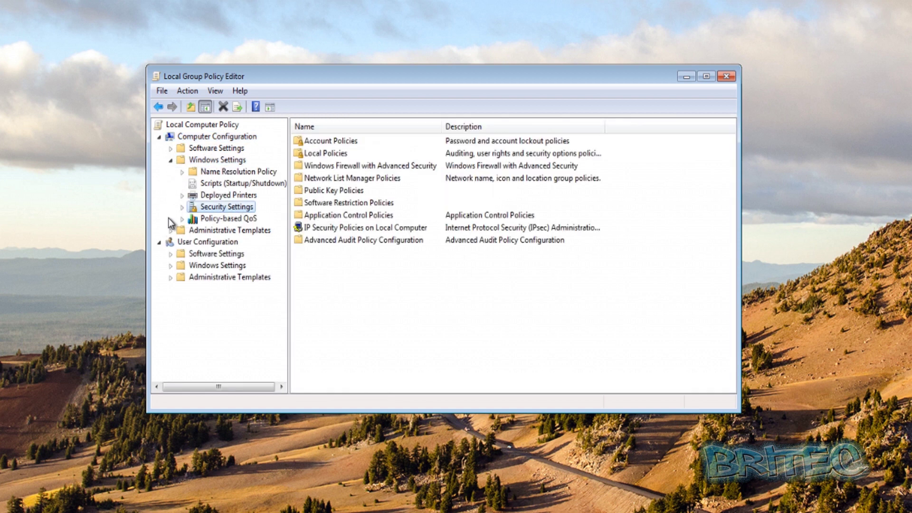
# Go to Account Policies > Password Policy and open the Enforce password history properties.
pyautogui.doubleClick(338, 144)
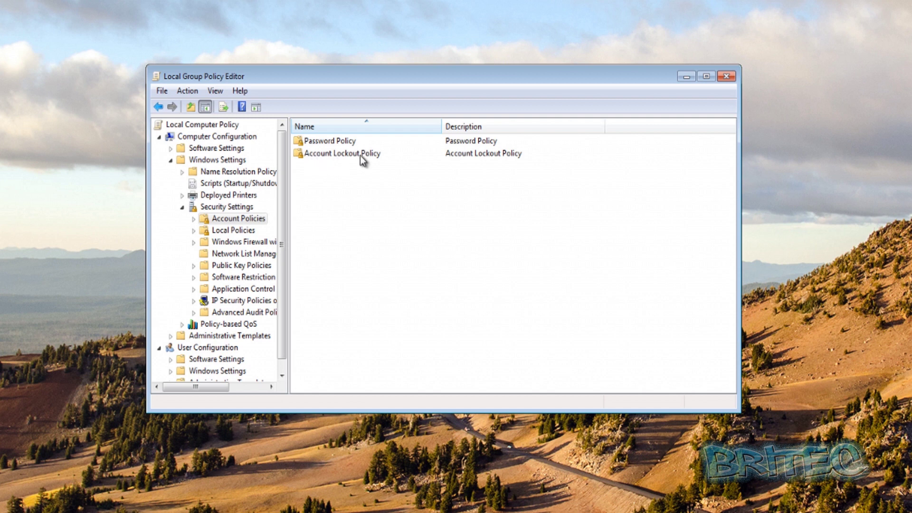
pyautogui.click(323, 141)
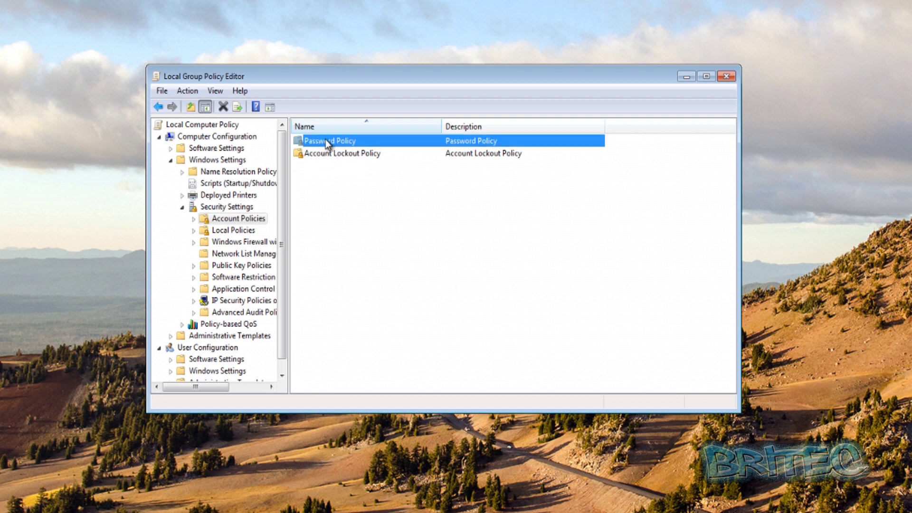
pyautogui.doubleClick(340, 141)
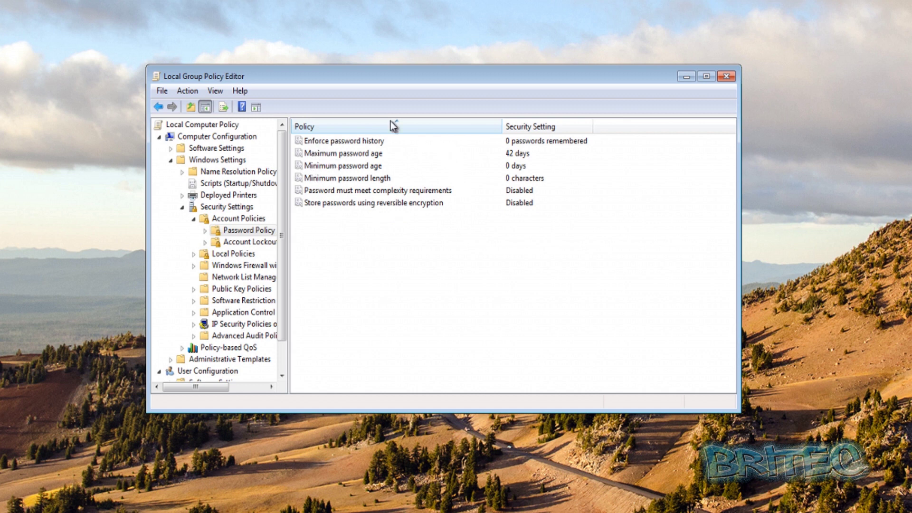
pyautogui.click(332, 141)
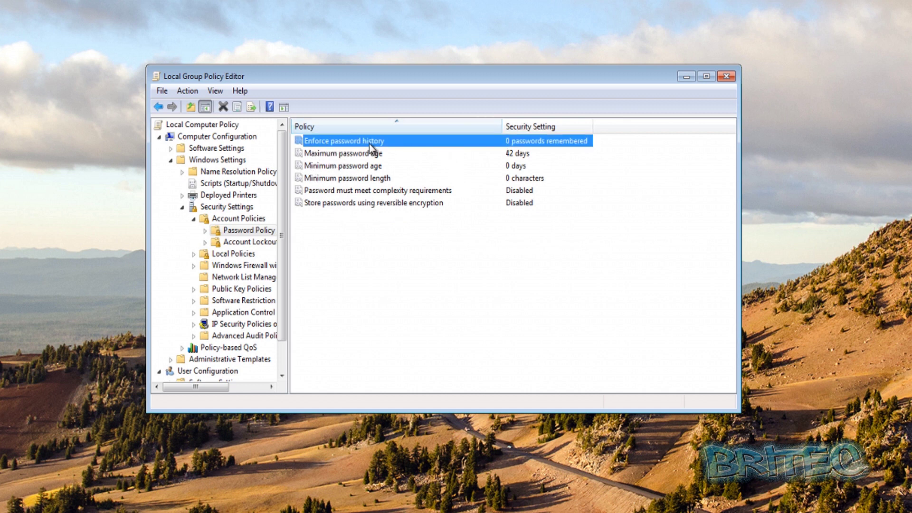
pyautogui.doubleClick(358, 143)
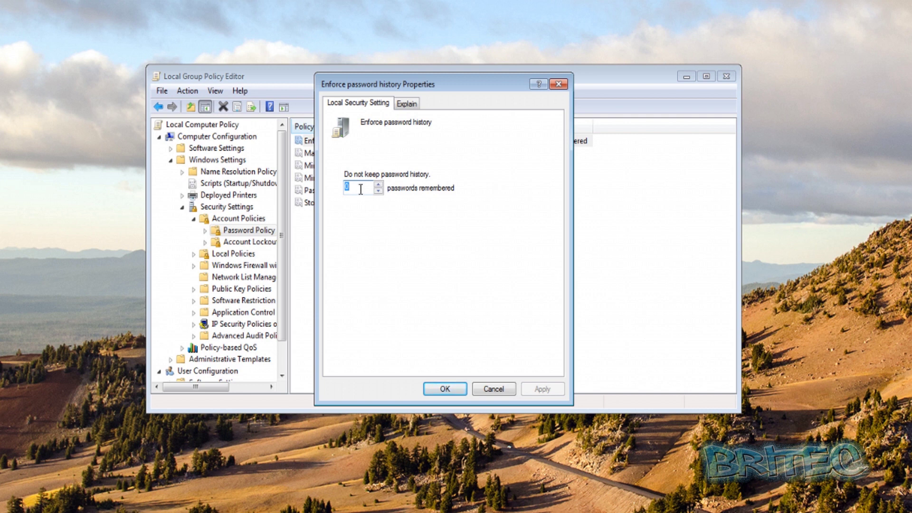
# Set Enforce password history to 5 passwords remembered, checking its Explain tab before confirming.
pyautogui.write('5')
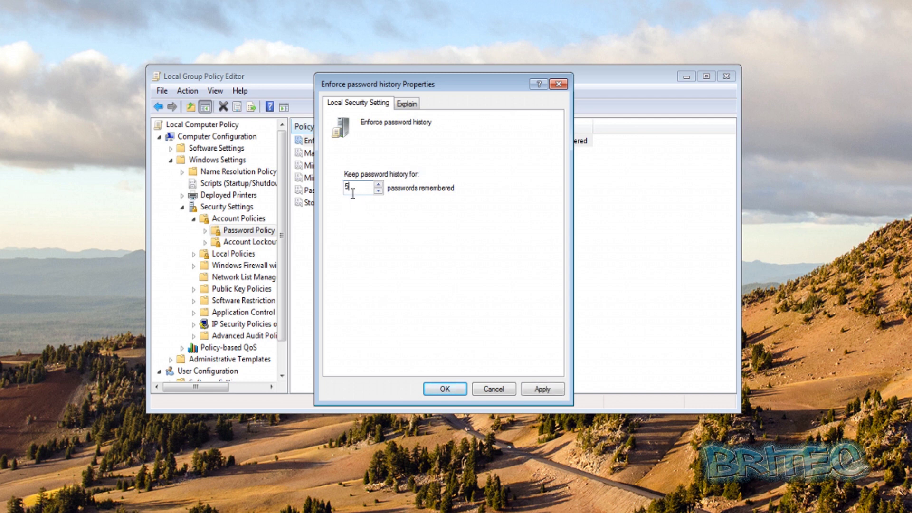
pyautogui.click(540, 390)
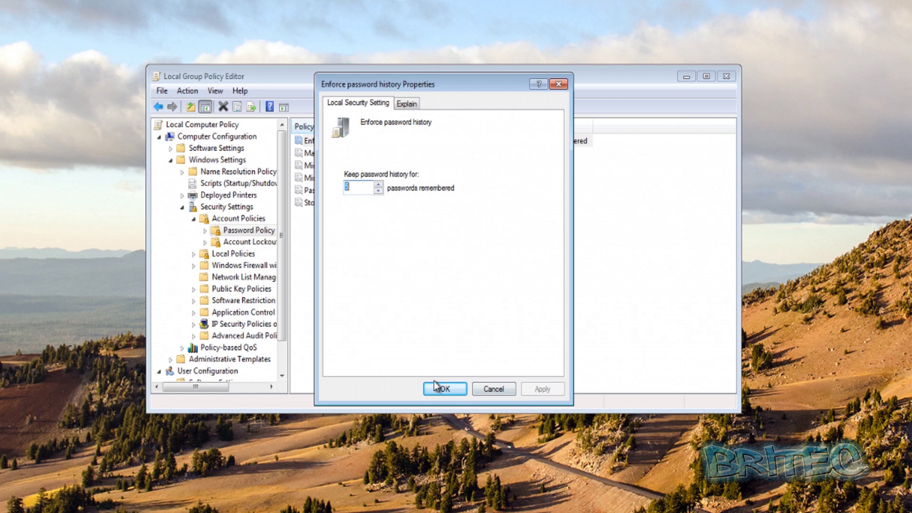
pyautogui.click(407, 103)
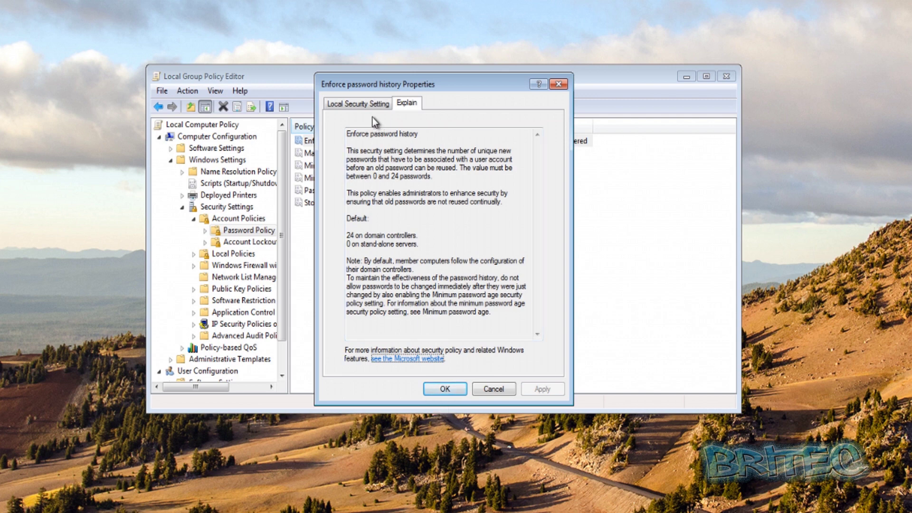
pyautogui.click(361, 103)
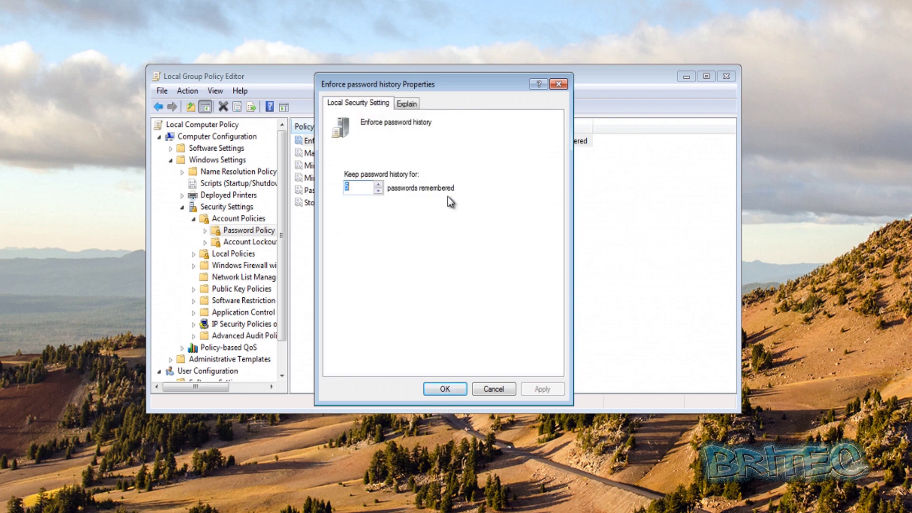
pyautogui.click(447, 389)
pyautogui.click(328, 157)
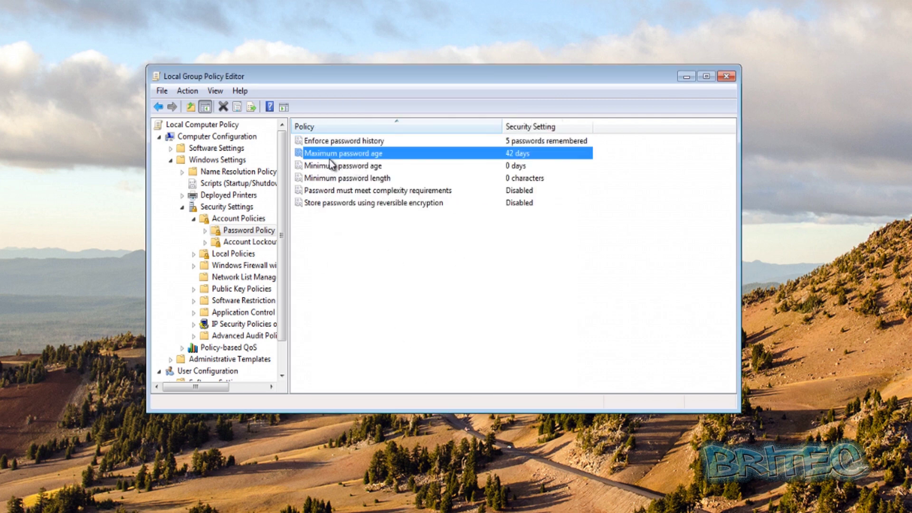
# Change Maximum password age from 42 to 120 days.
pyautogui.doubleClick(352, 155)
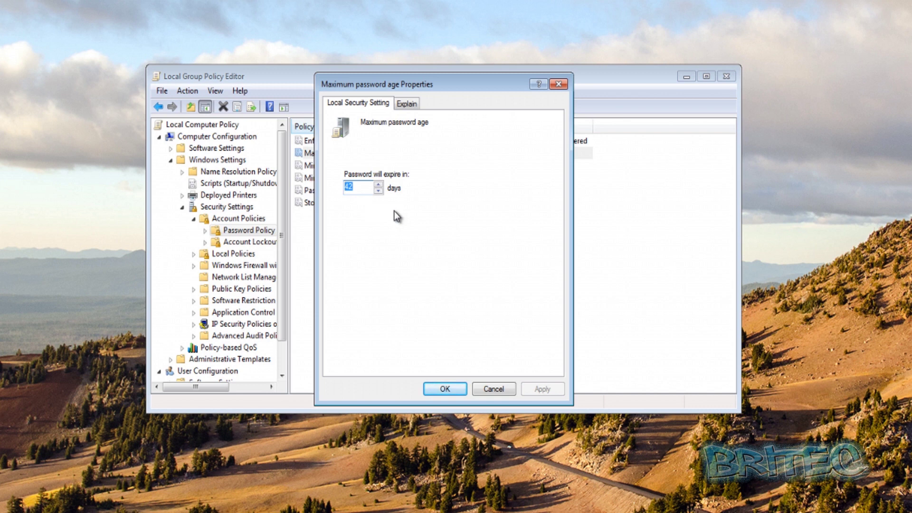
pyautogui.write('120')
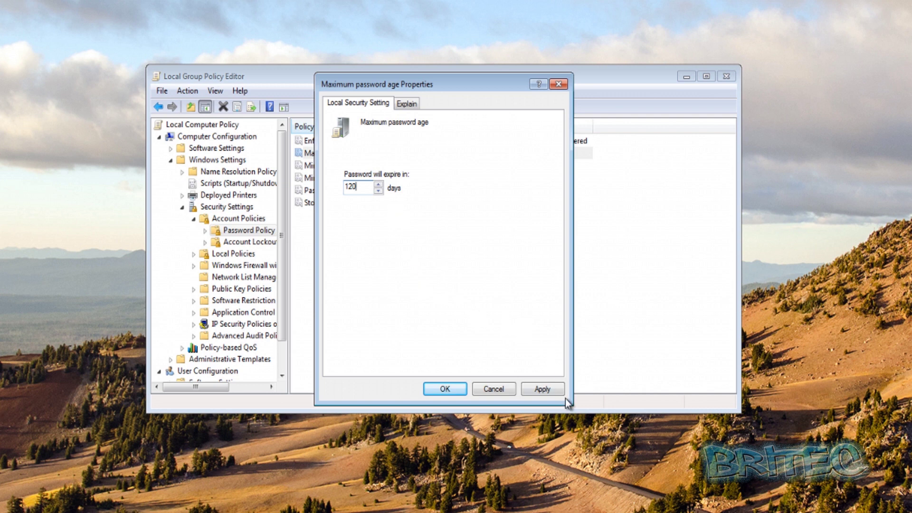
pyautogui.click(541, 389)
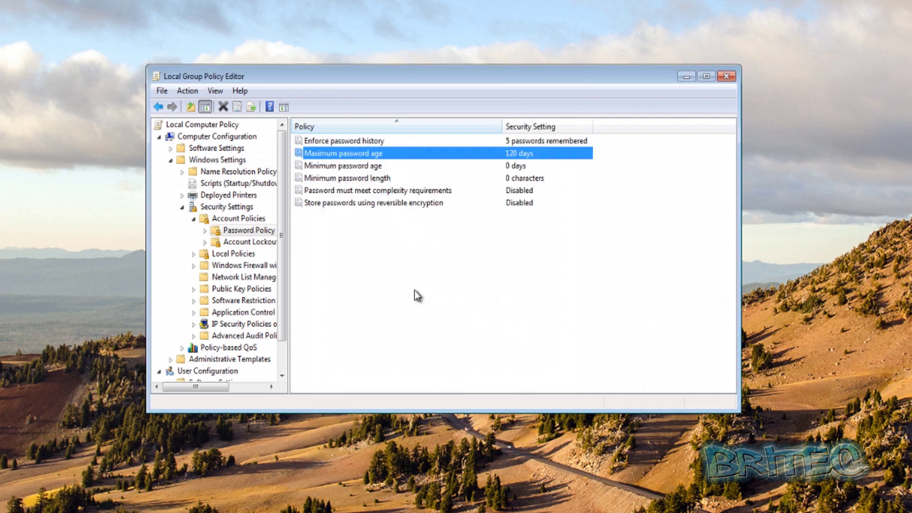
pyautogui.click(342, 165)
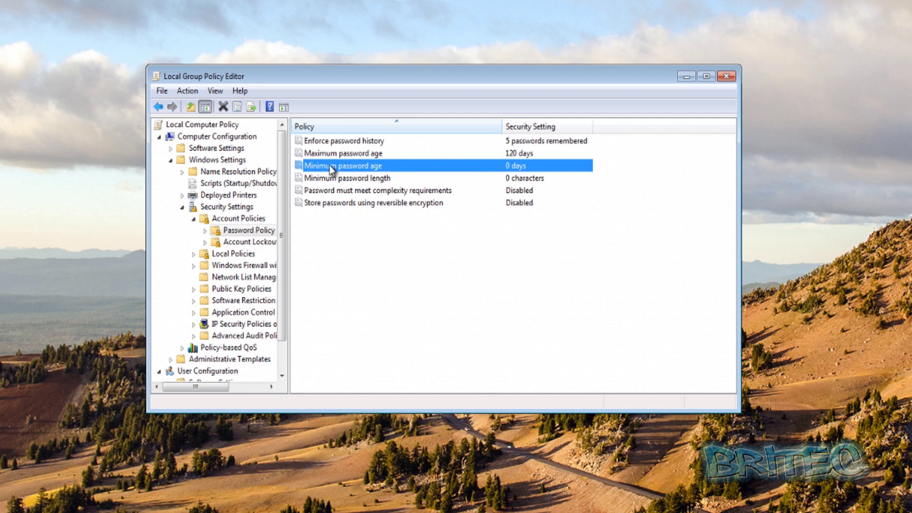
pyautogui.doubleClick(361, 165)
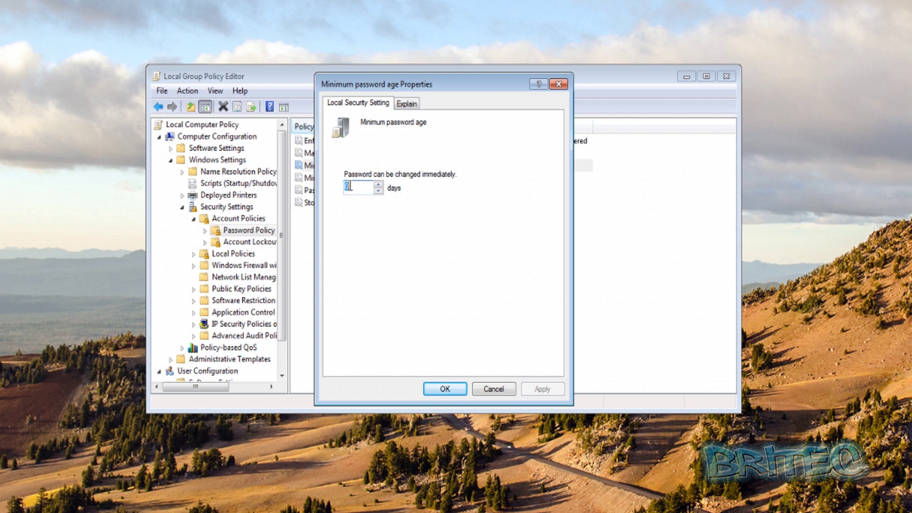
# Set Minimum password age to 2 days and confirm it.
pyautogui.click(347, 188)
pyautogui.press('BackSpace')
pyautogui.write('1')
pyautogui.press('BackSpace')
pyautogui.write('2')
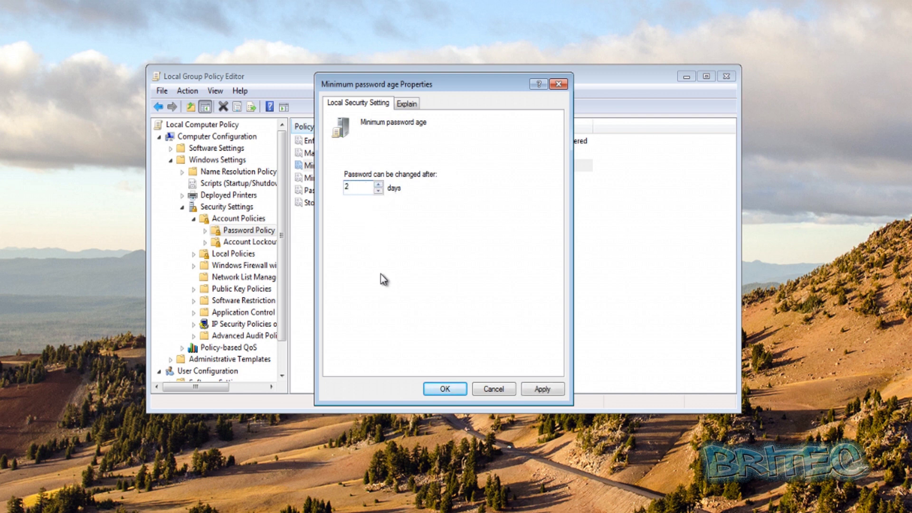
pyautogui.click(533, 396)
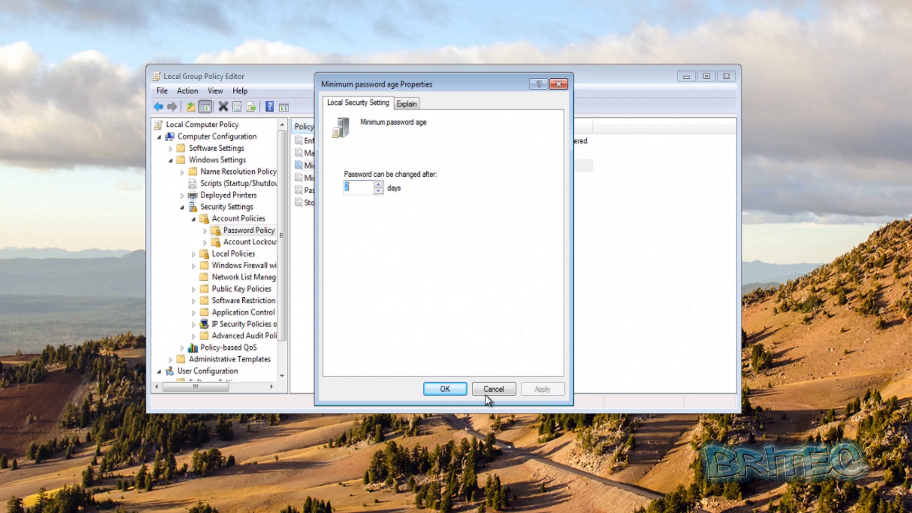
pyautogui.click(489, 397)
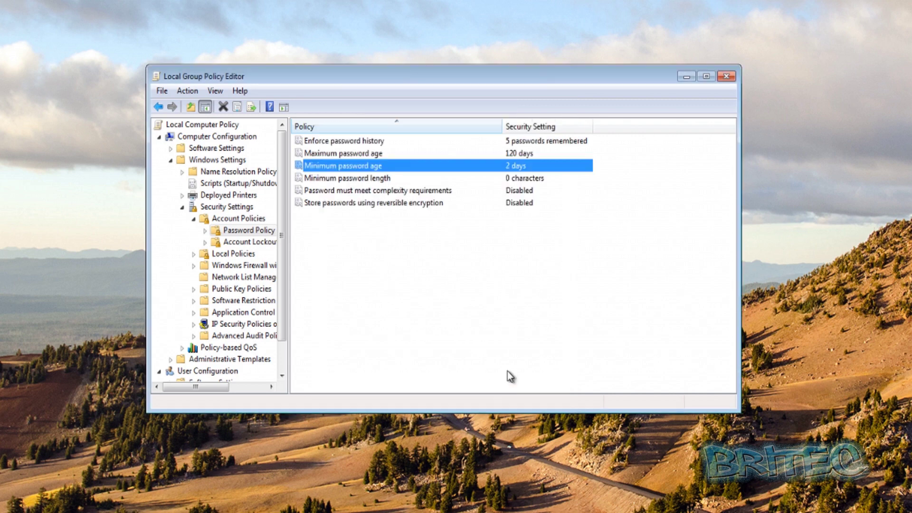
# Raise Minimum password length from 0 to 14 characters.
pyautogui.doubleClick(321, 180)
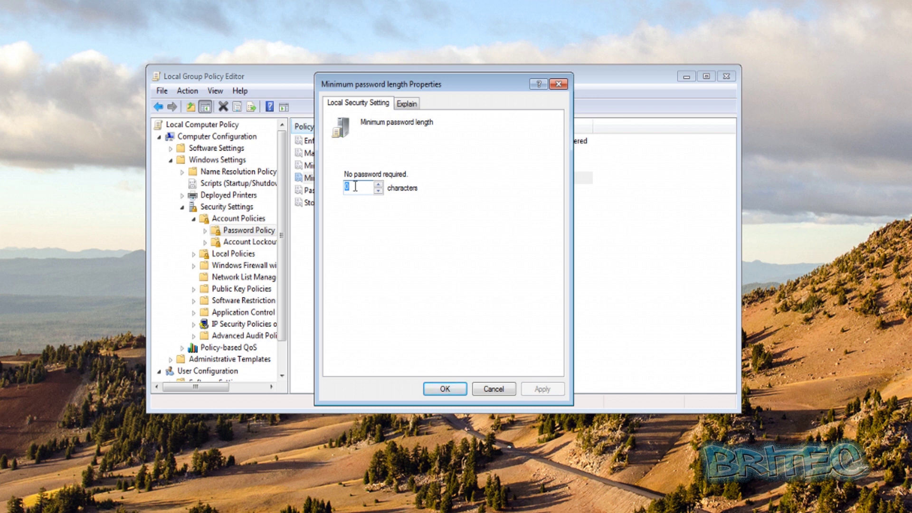
pyautogui.write('1')
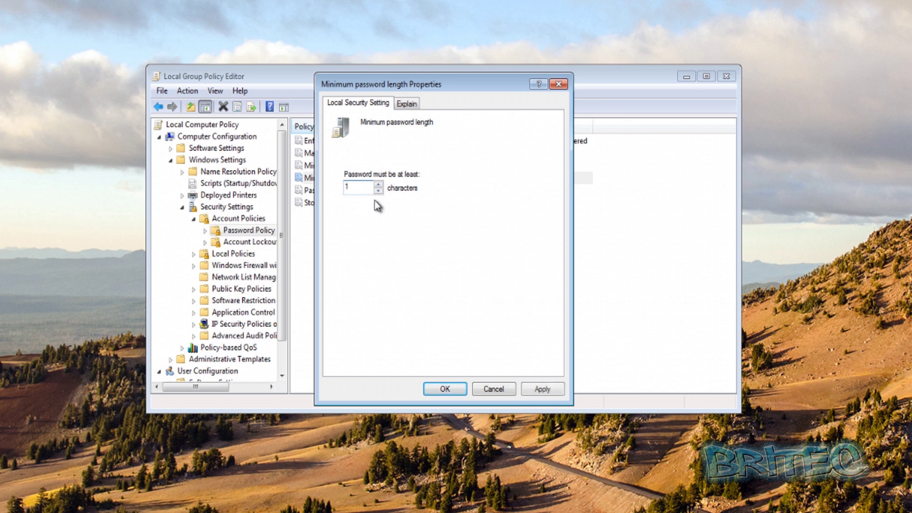
pyautogui.write('4')
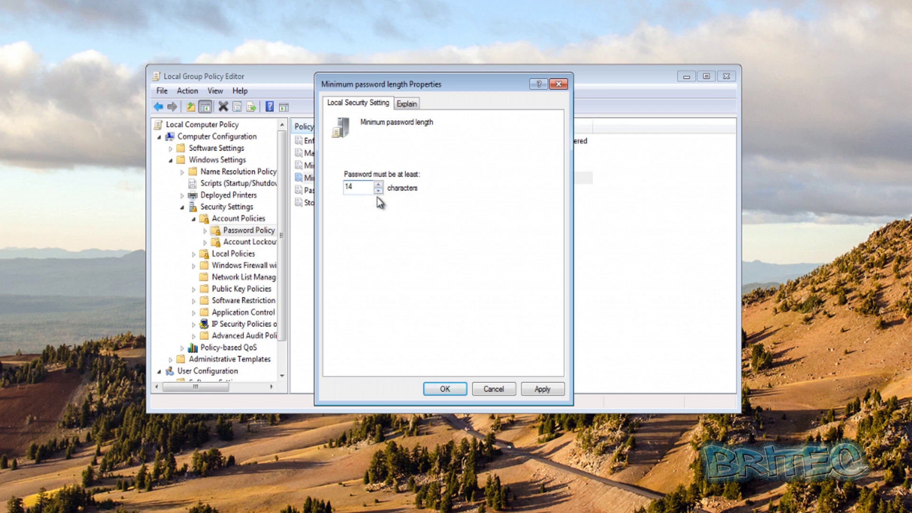
pyautogui.click(553, 389)
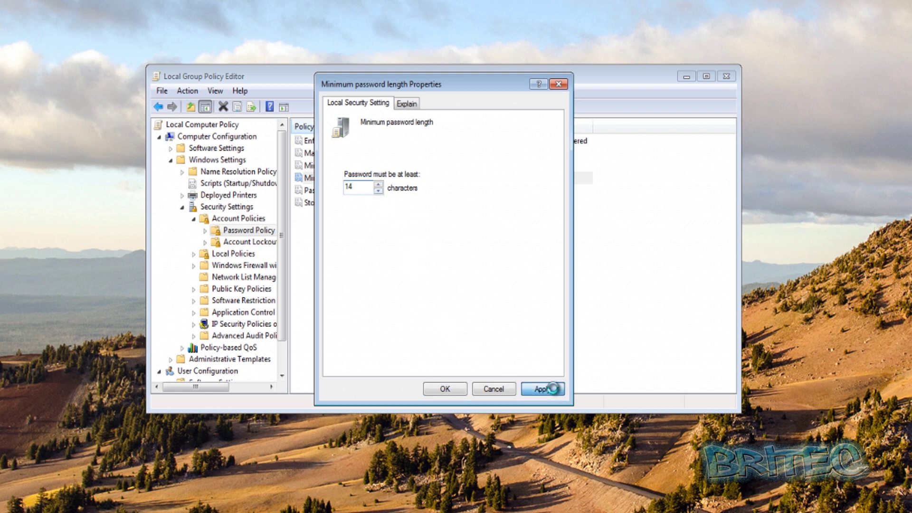
pyautogui.click(456, 389)
pyautogui.click(323, 192)
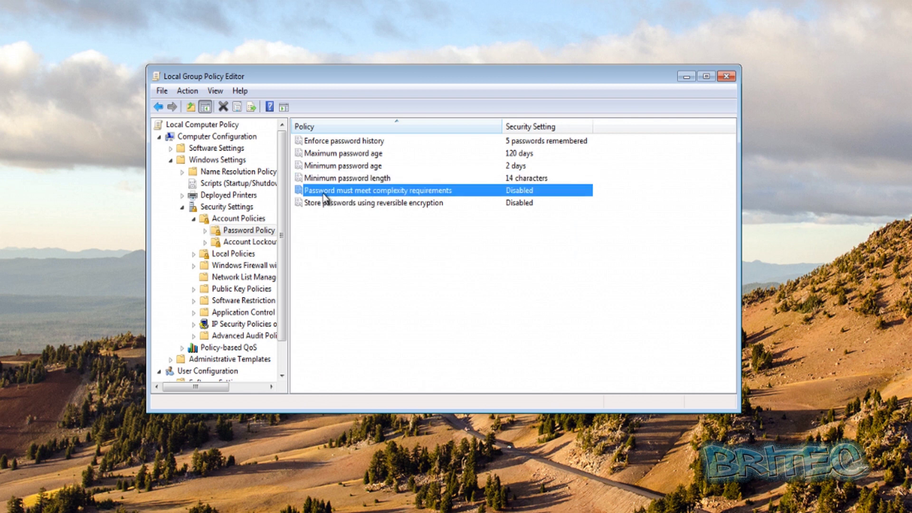
# Switch Password must meet complexity requirements from Disabled to Enabled.
pyautogui.doubleClick(371, 192)
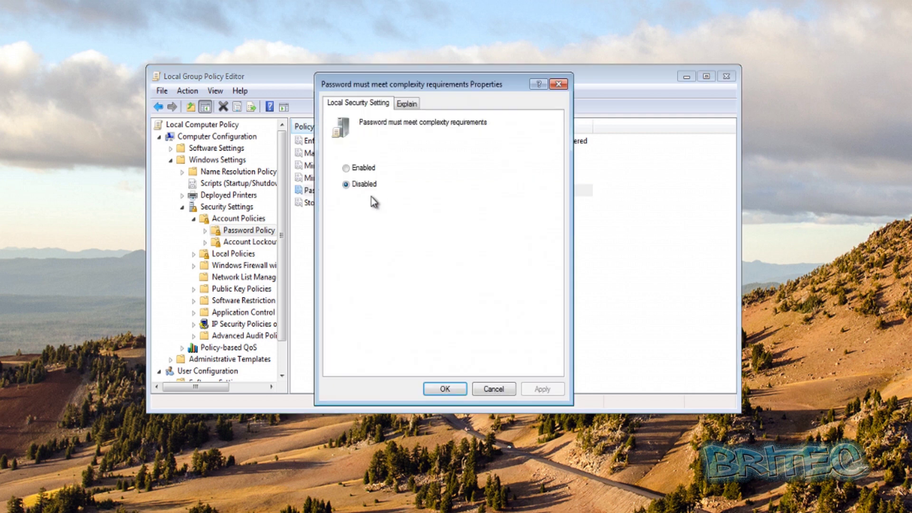
pyautogui.click(350, 169)
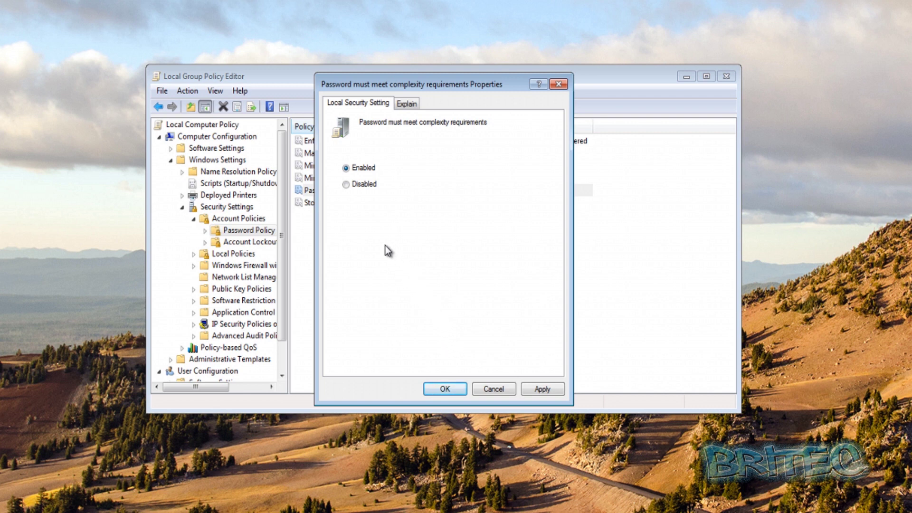
pyautogui.click(532, 389)
pyautogui.click(456, 389)
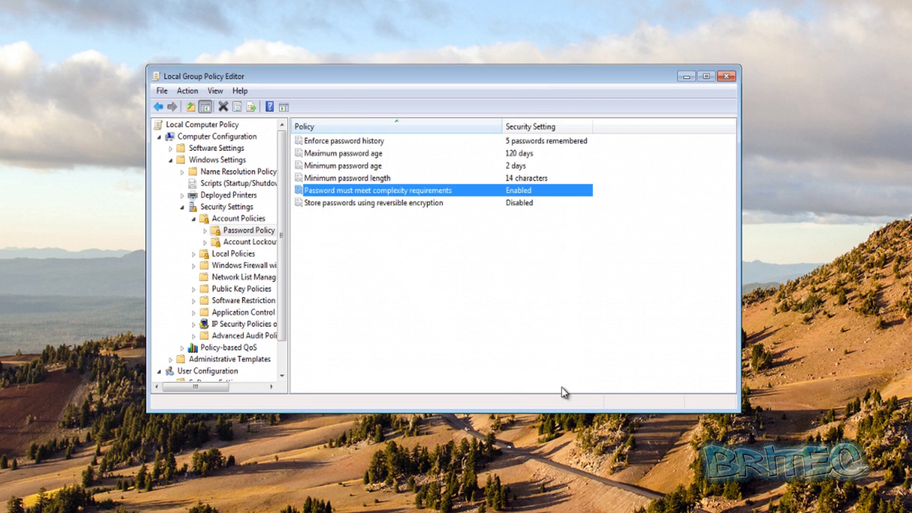
# Show the Account Lockout Policy settings and view Account lockout duration without changing it.
pyautogui.click(256, 243)
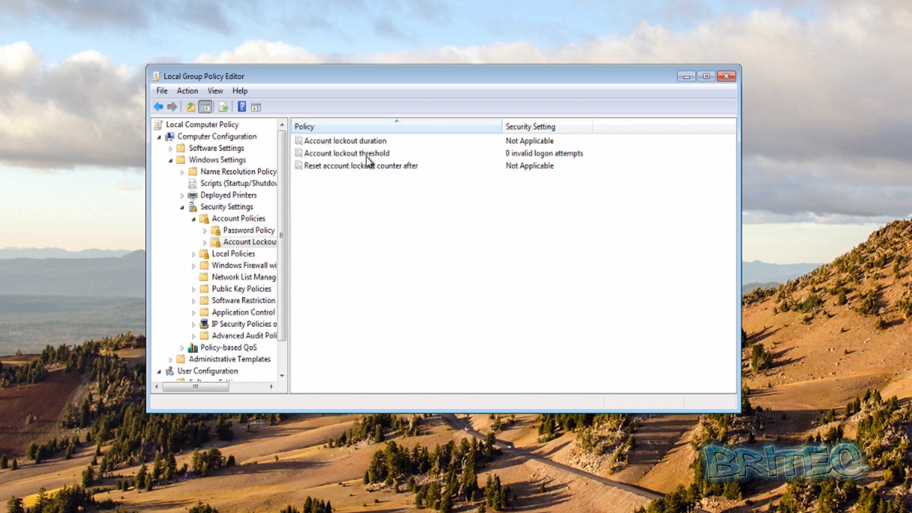
pyautogui.click(347, 154)
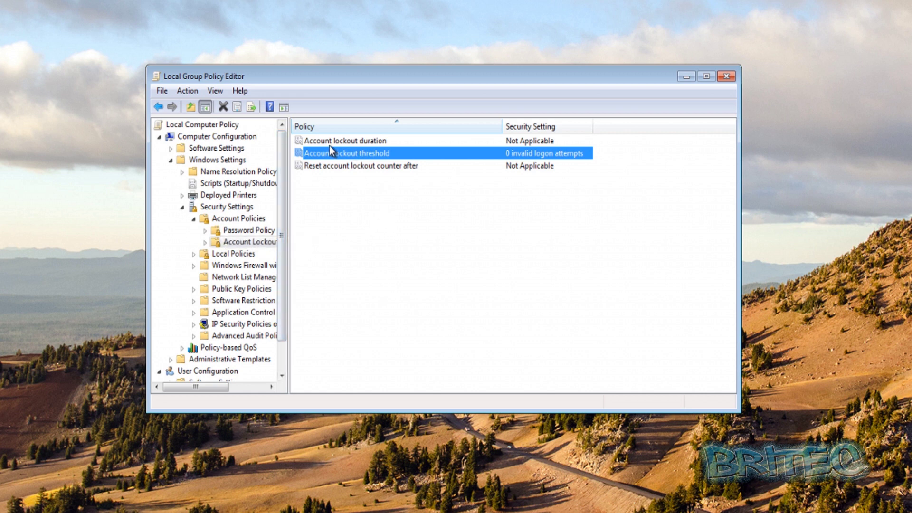
pyautogui.click(342, 144)
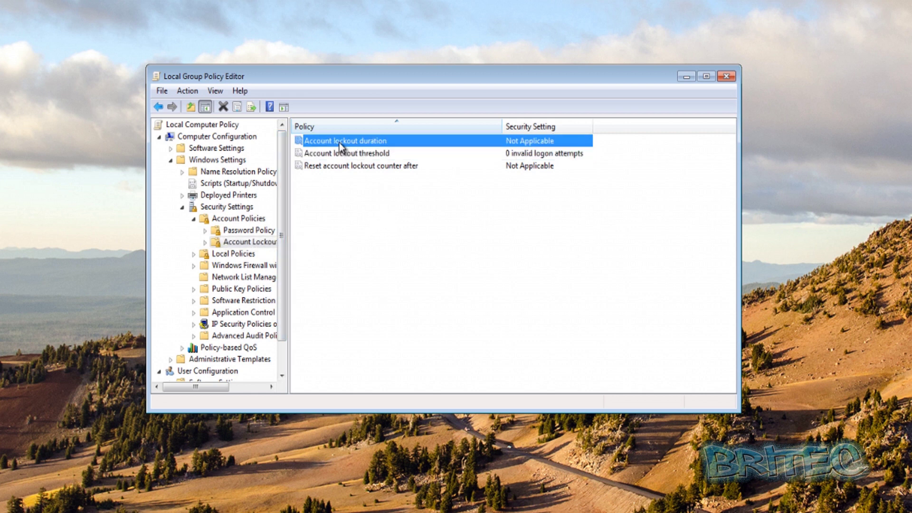
pyautogui.doubleClick(339, 143)
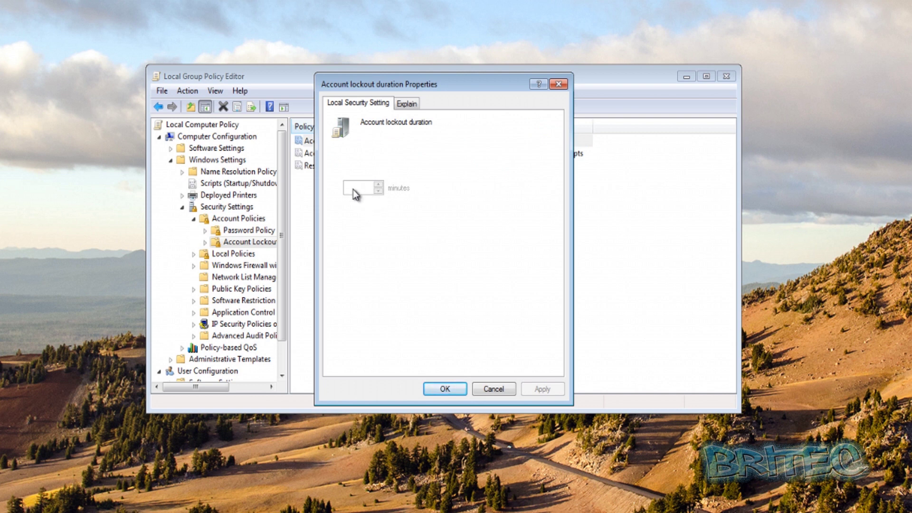
pyautogui.click(437, 389)
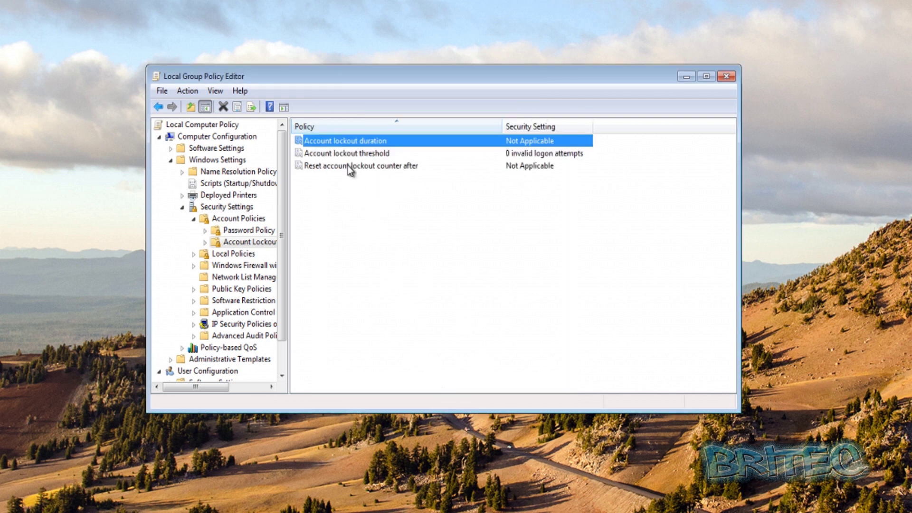
pyautogui.click(324, 153)
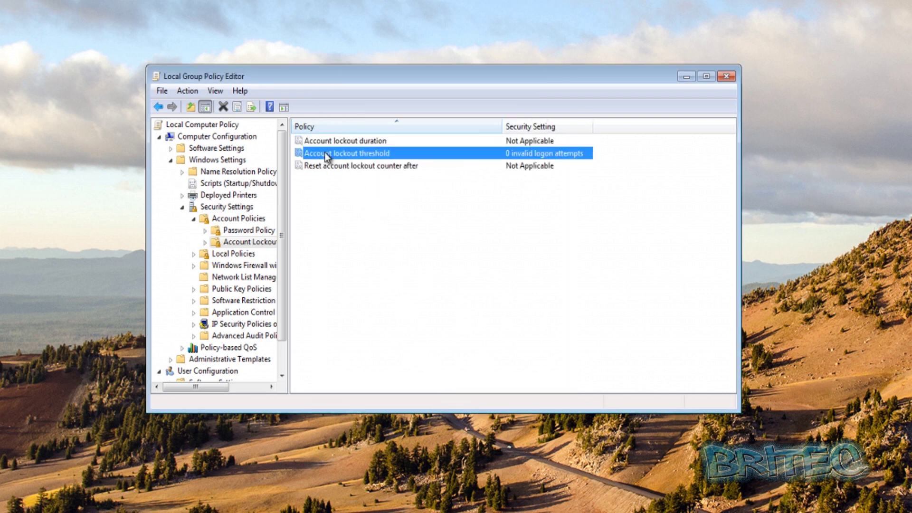
# Set Account lockout threshold to 5 attempts, accepting the suggested 30-minute duration and reset values.
pyautogui.doubleClick(355, 156)
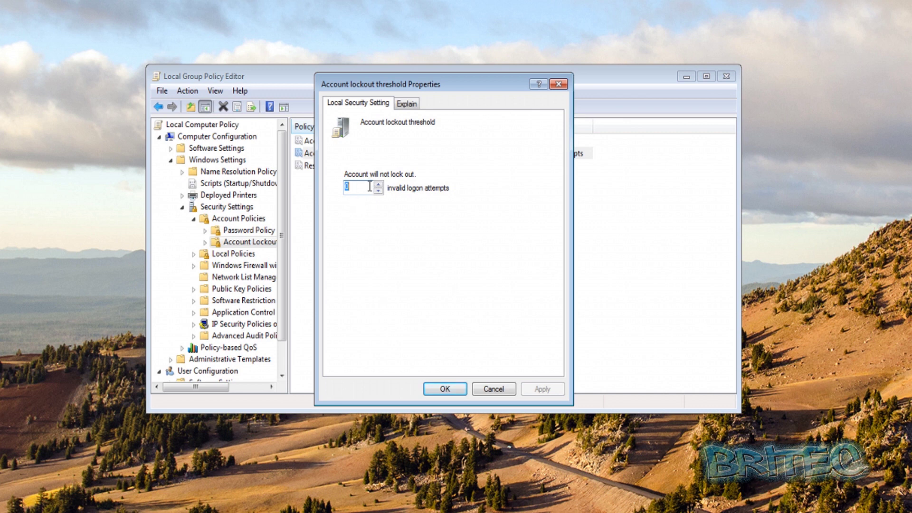
pyautogui.write('5')
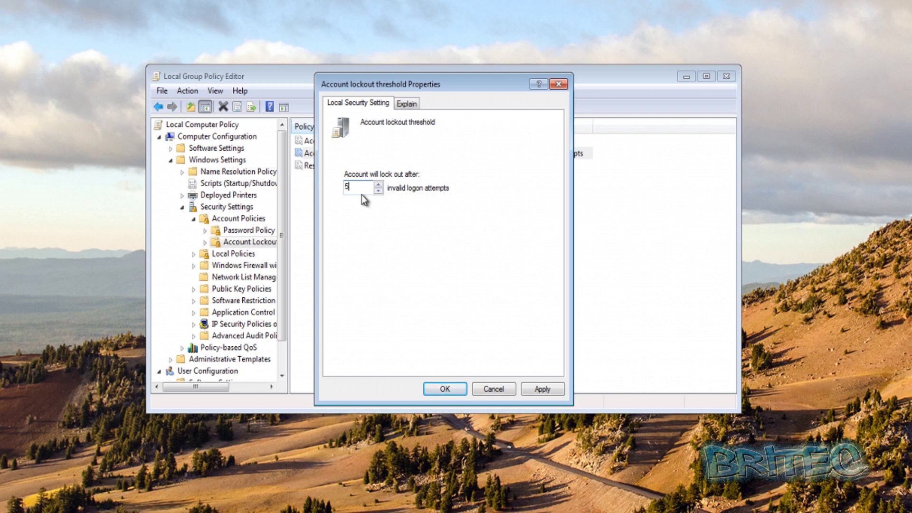
pyautogui.click(541, 390)
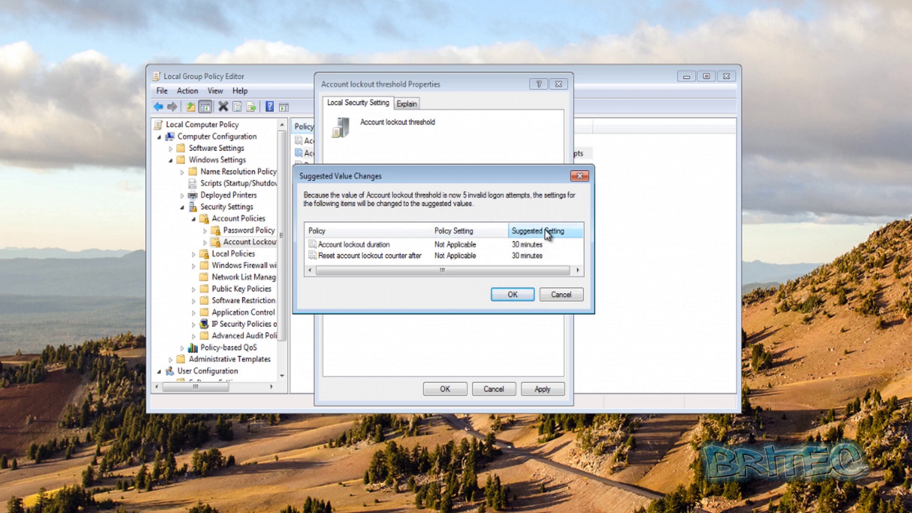
pyautogui.click(513, 294)
pyautogui.click(442, 386)
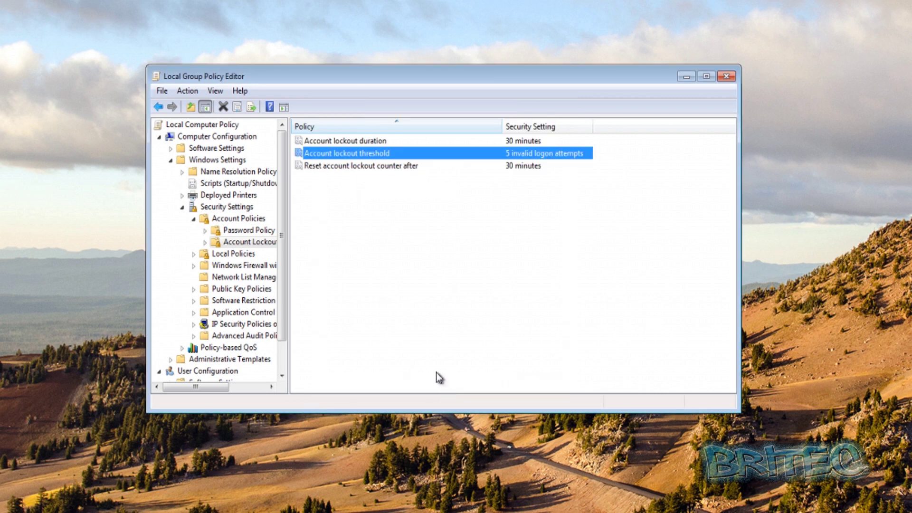
pyautogui.click(343, 166)
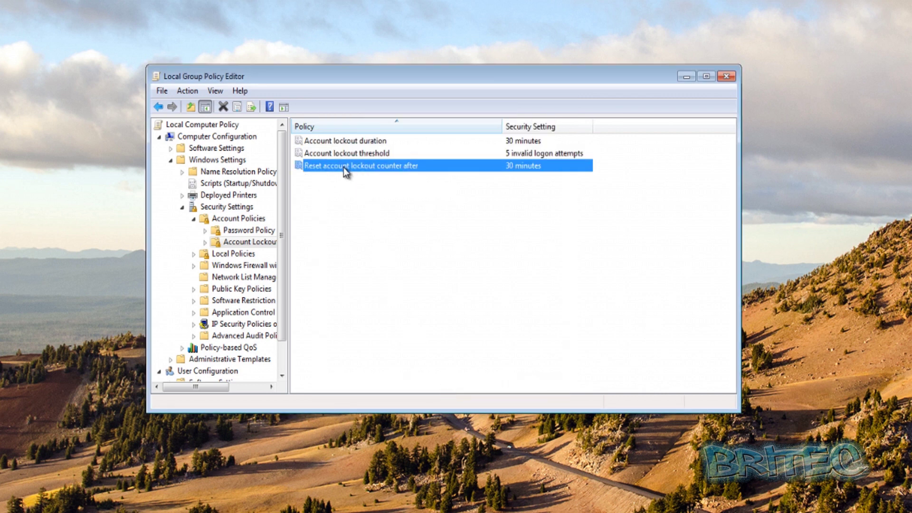
pyautogui.doubleClick(369, 170)
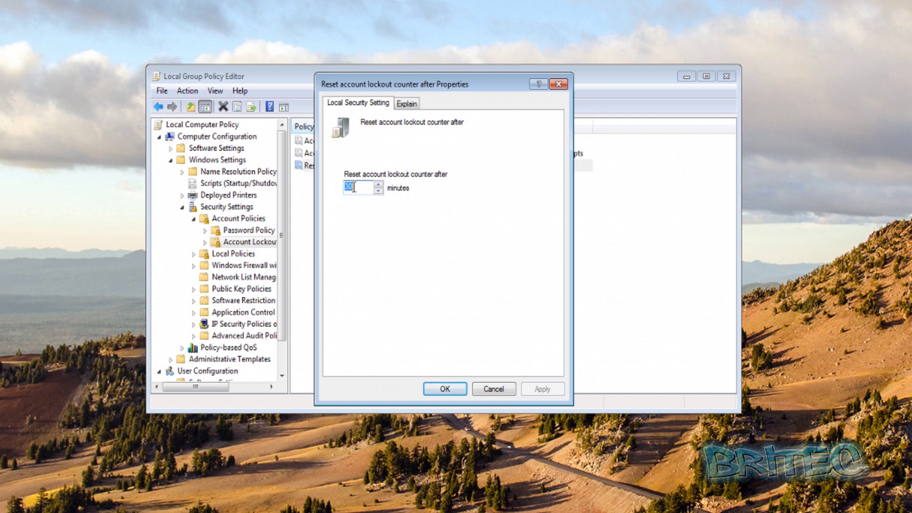
pyautogui.click(451, 389)
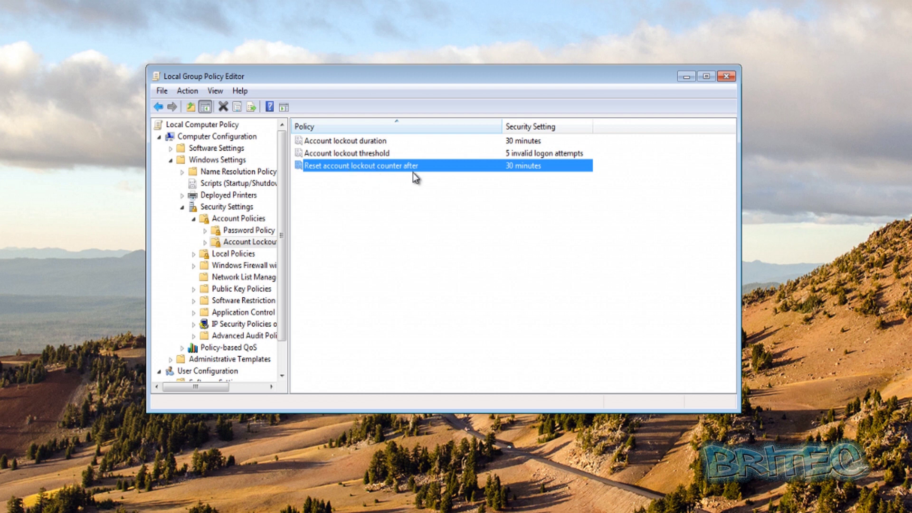
pyautogui.click(394, 247)
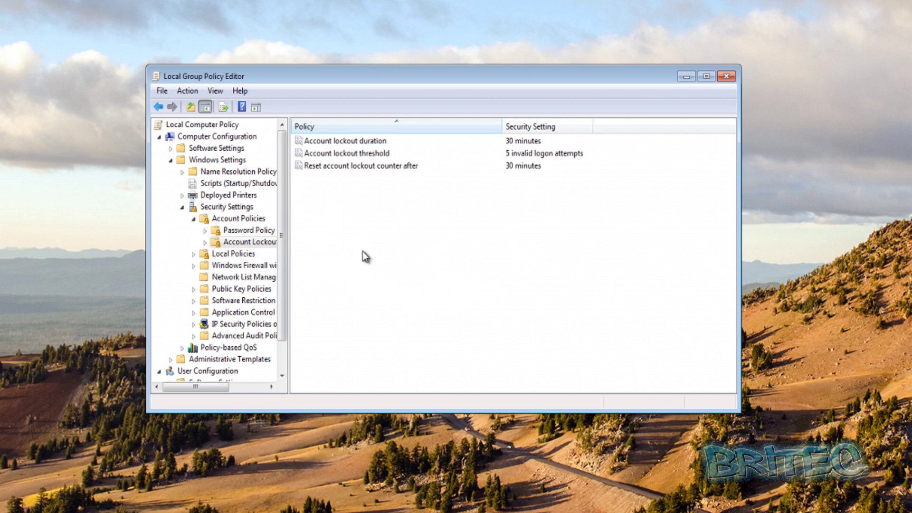
pyautogui.click(194, 254)
# View the Audit Policy list and inspect Audit account logon events, leaving it at No auditing.
pyautogui.click(240, 265)
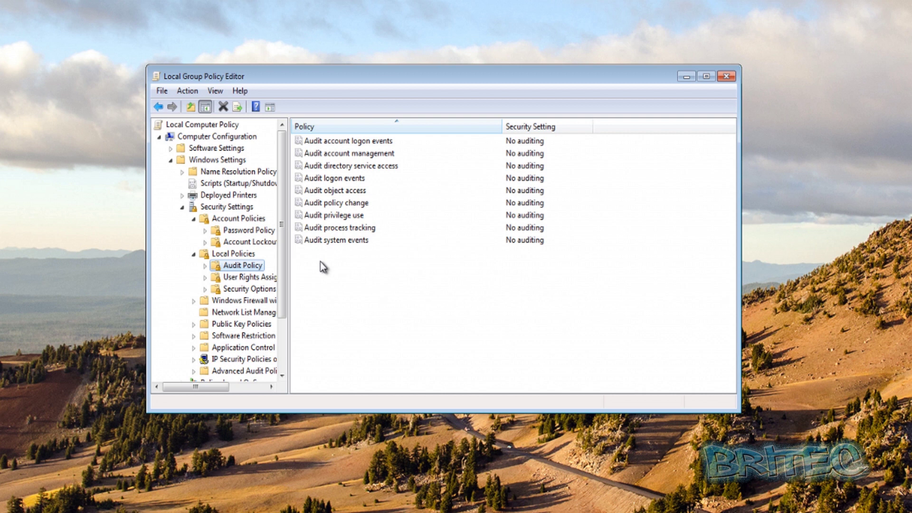
pyautogui.doubleClick(337, 142)
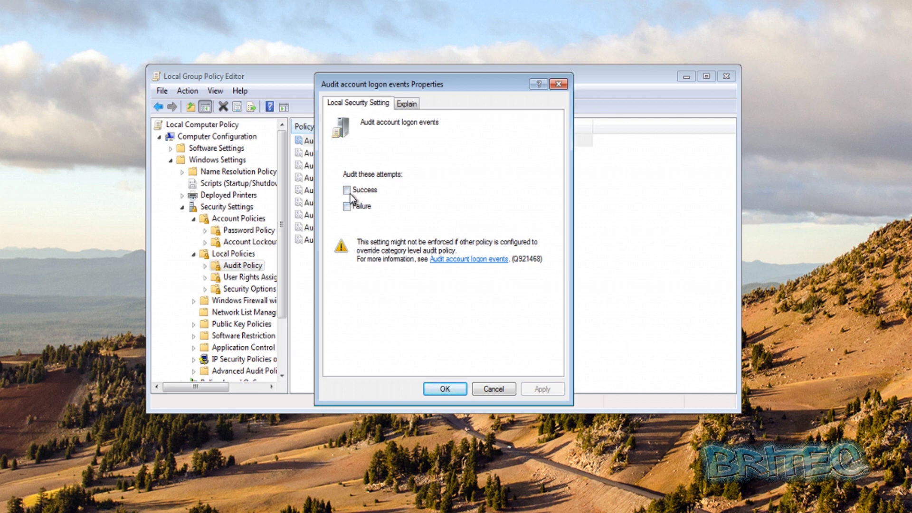
pyautogui.click(494, 390)
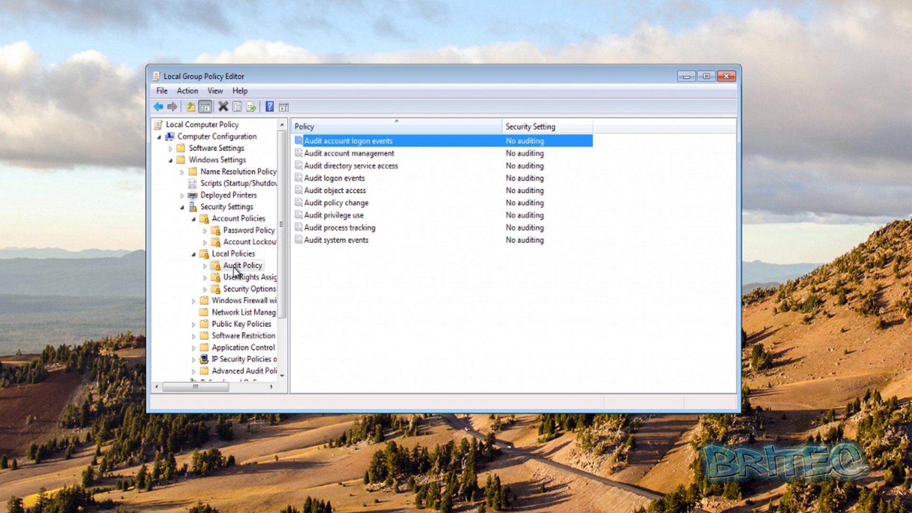
# Reload the Security Settings node to refresh all applied policy settings.
pyautogui.click(225, 207)
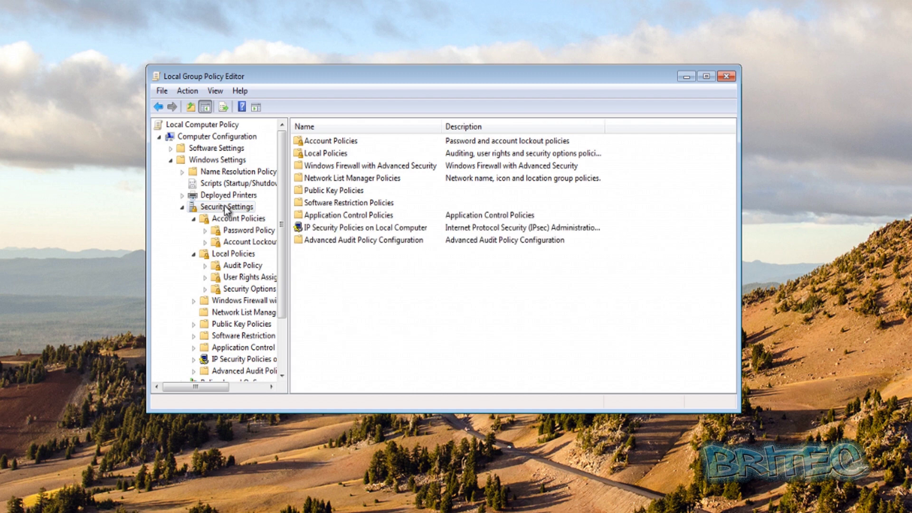
pyautogui.rightClick(227, 209)
pyautogui.click(262, 258)
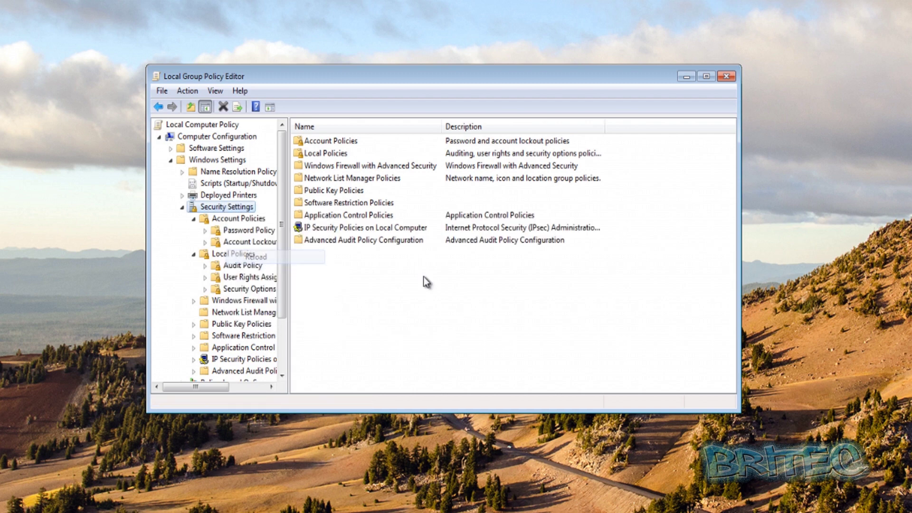